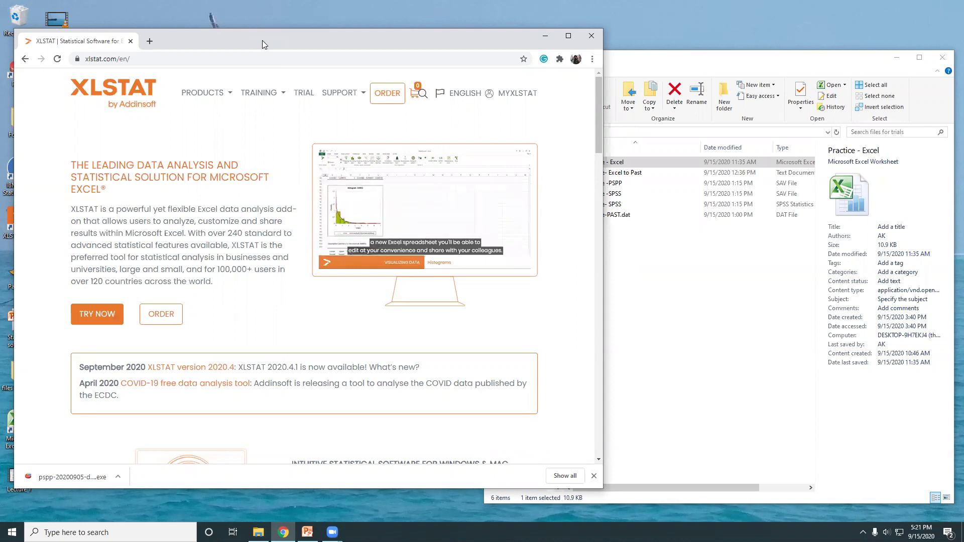
- Minimize the browser showing the XLSTAT website and launch Microsoft Excel 2010 from the desktop
double_click(262, 40)
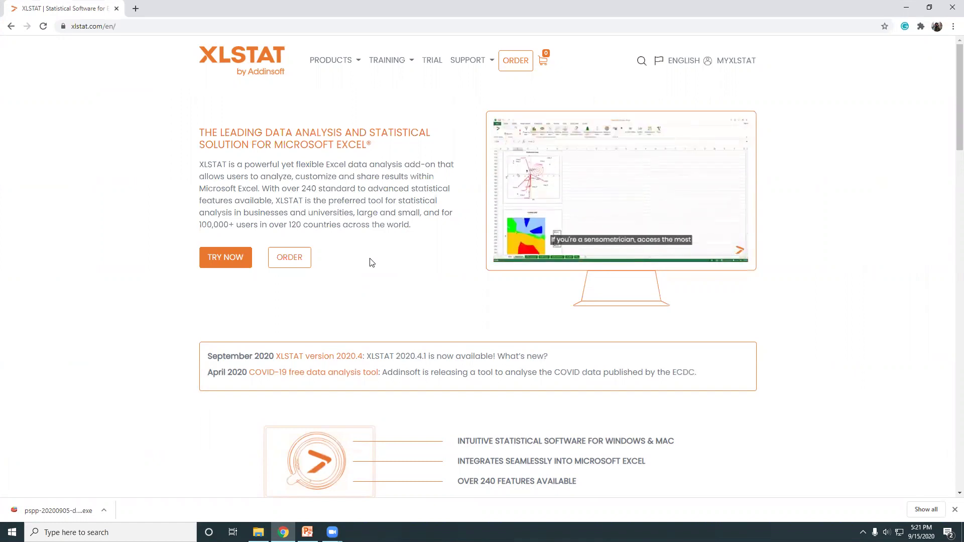
click(907, 7)
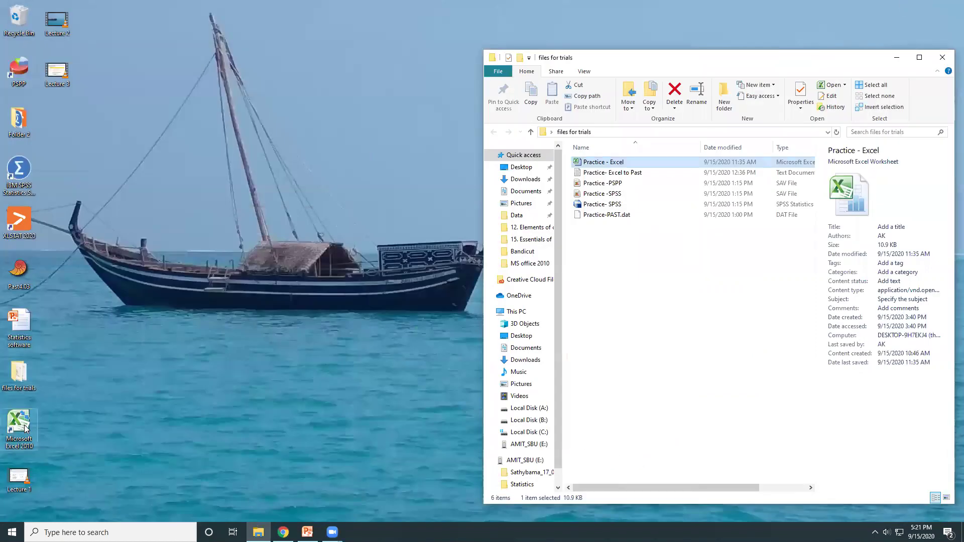
double_click(19, 424)
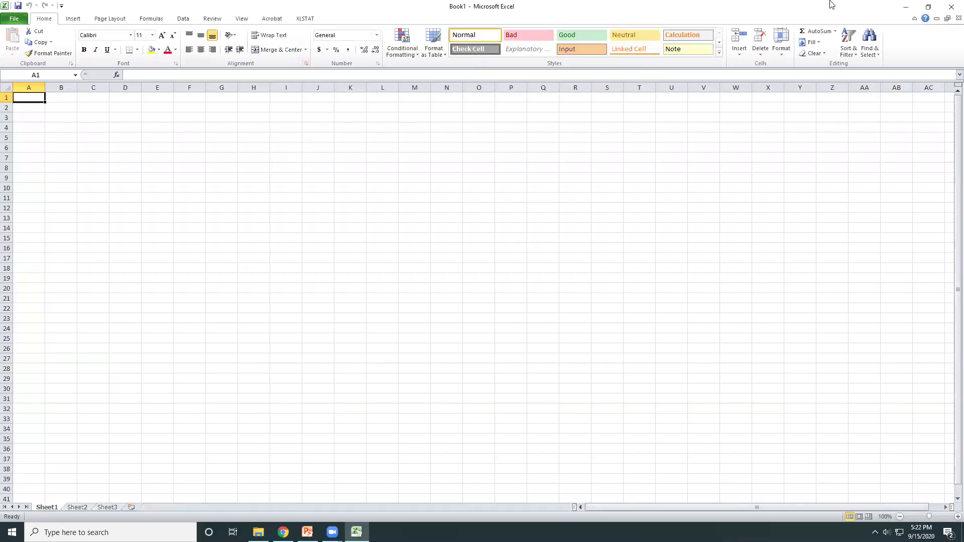
- Switch to the XLSTAT website in Chrome and examine the licence plans and yearly prices for company/private and student users
click(905, 7)
click(283, 531)
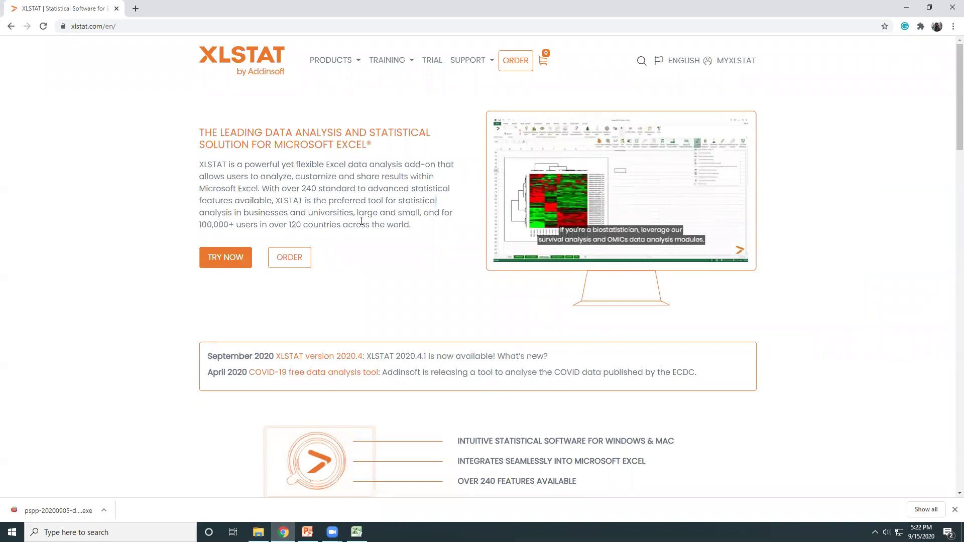
scroll(364, 237, down, 7)
scroll(363, 251, down, 2)
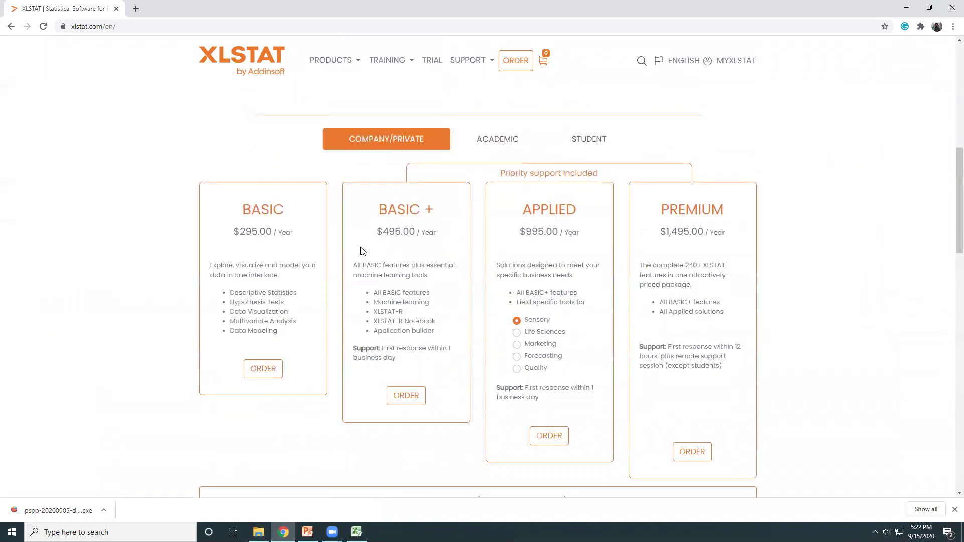
scroll(362, 252, up, 9)
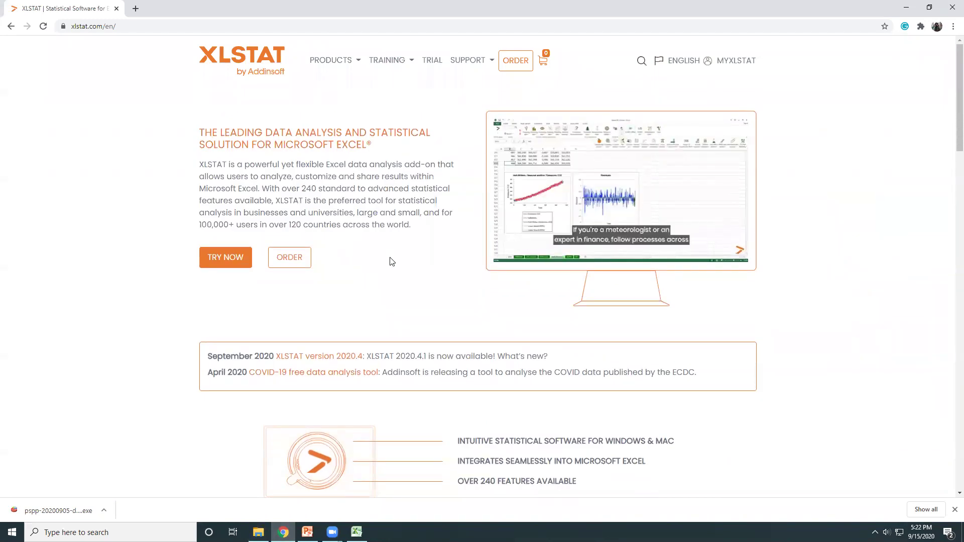
scroll(391, 262, down, 7)
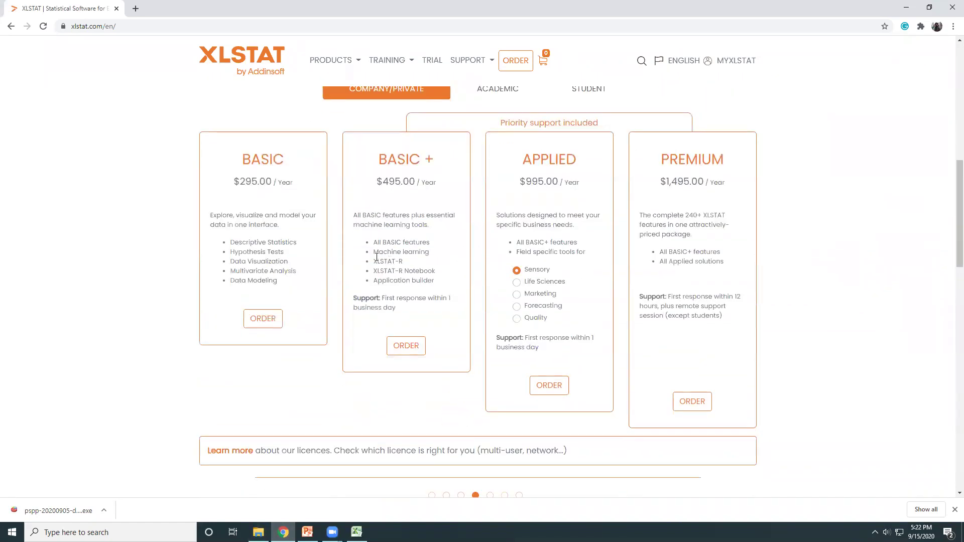
scroll(491, 176, up, 1)
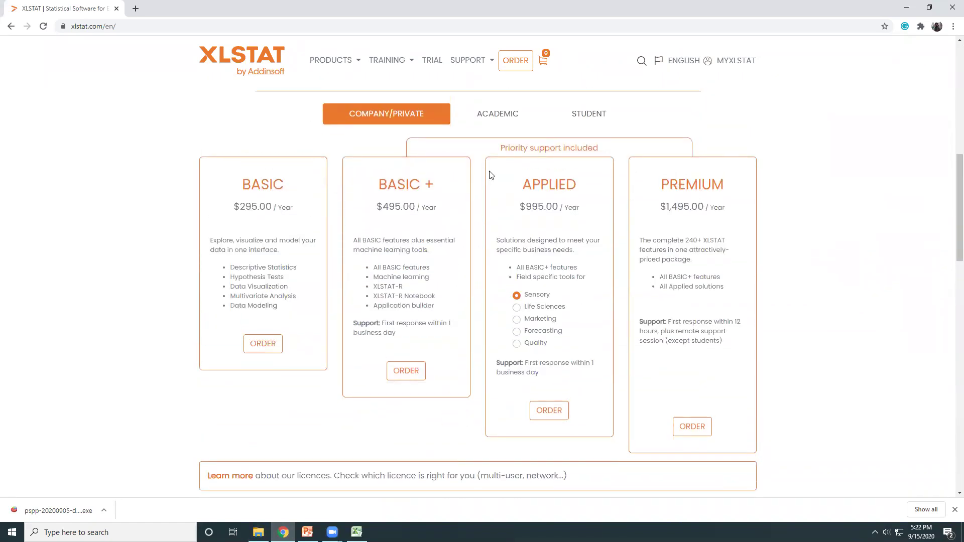
click(575, 138)
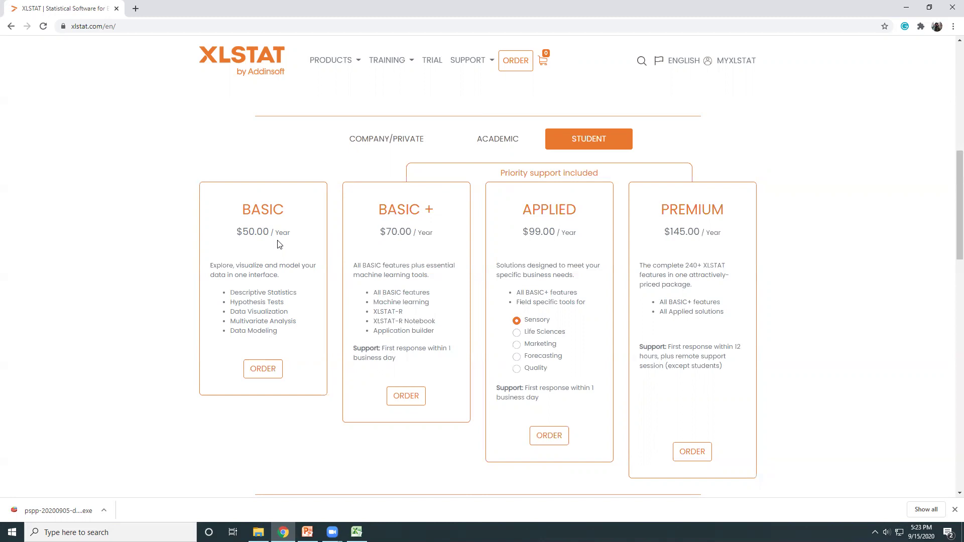
scroll(420, 202, up, 8)
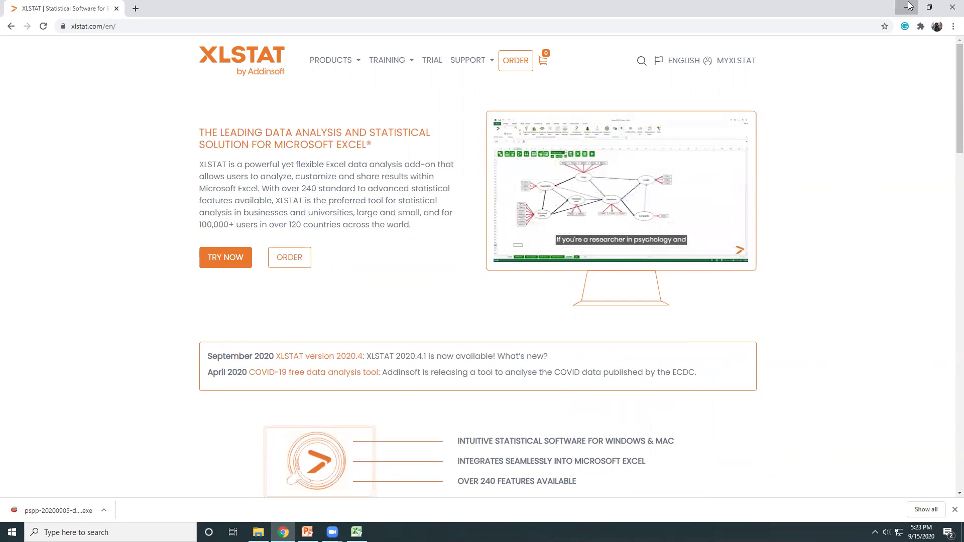
- Leave the browser, launch XLSTAT 2020 from the desktop and accept the trial licence message
click(909, 6)
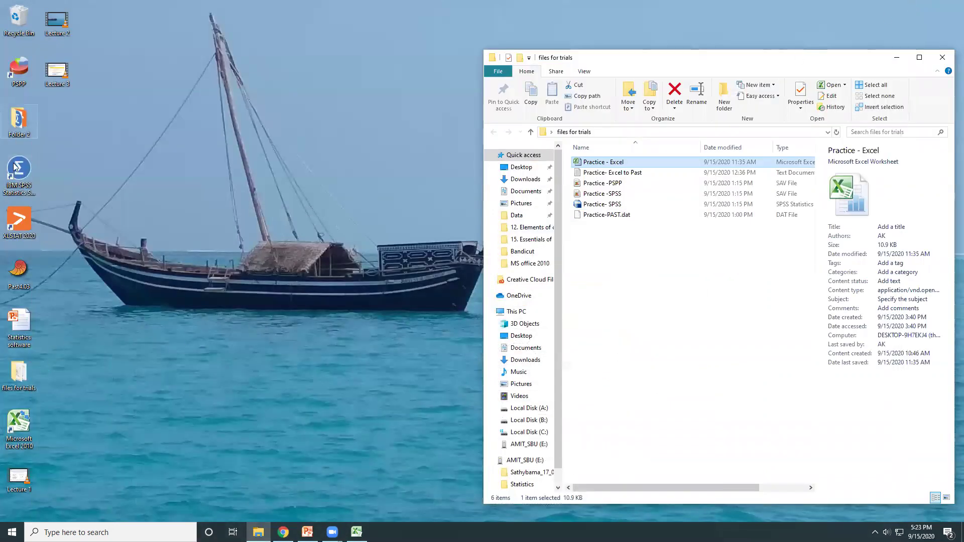
double_click(34, 218)
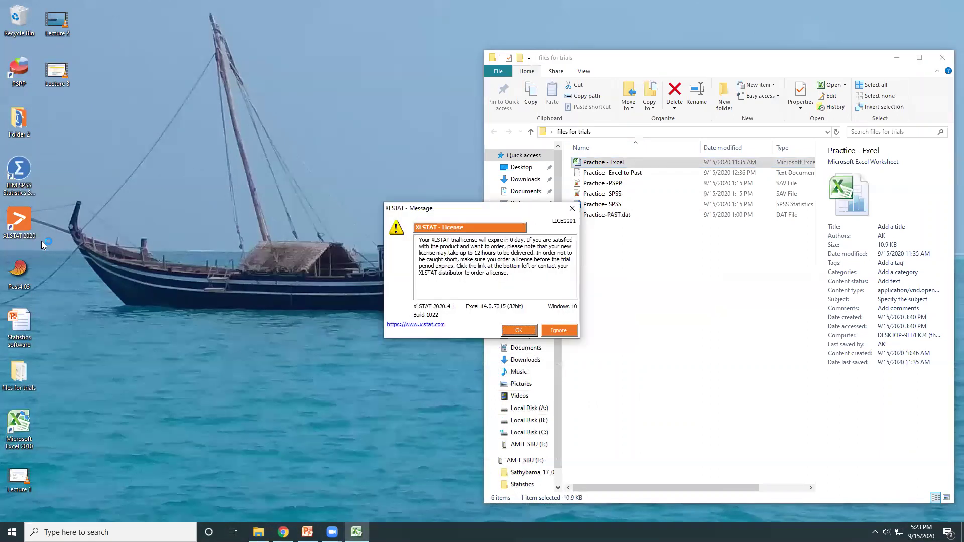
click(528, 329)
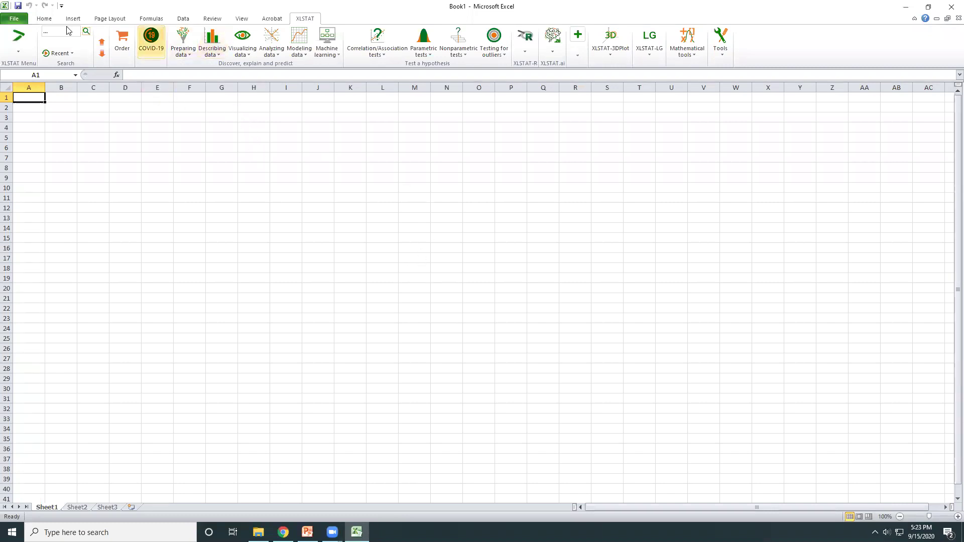
click(271, 18)
click(242, 18)
click(212, 19)
scroll(190, 20, up, 5)
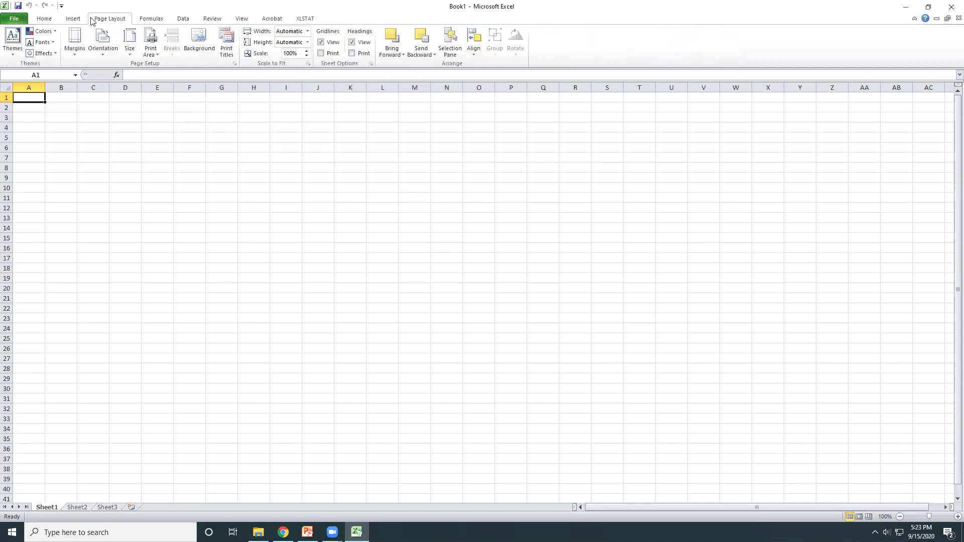
scroll(275, 14, down, 8)
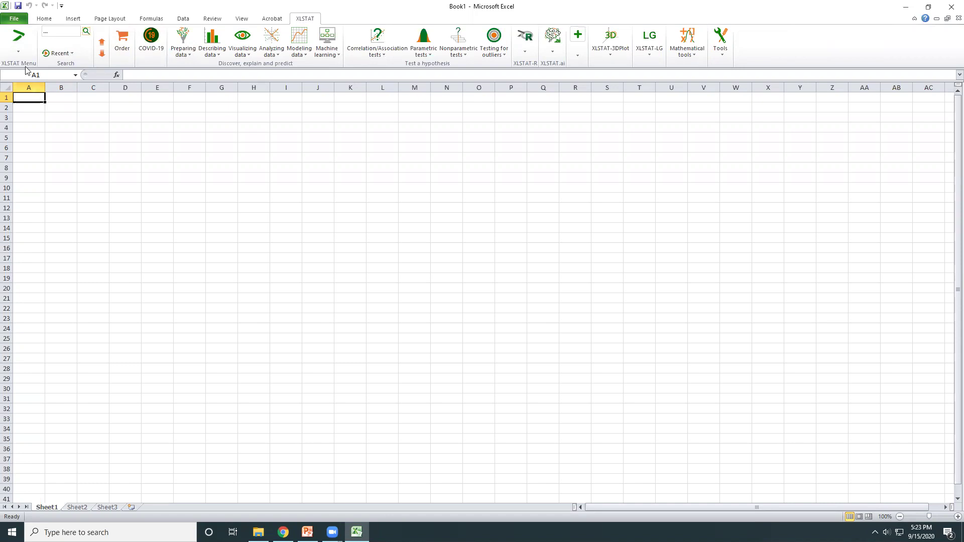
- Open the recent workbook "Practice - Excel" and highlight its treatment data in A1:F13 for review
click(14, 19)
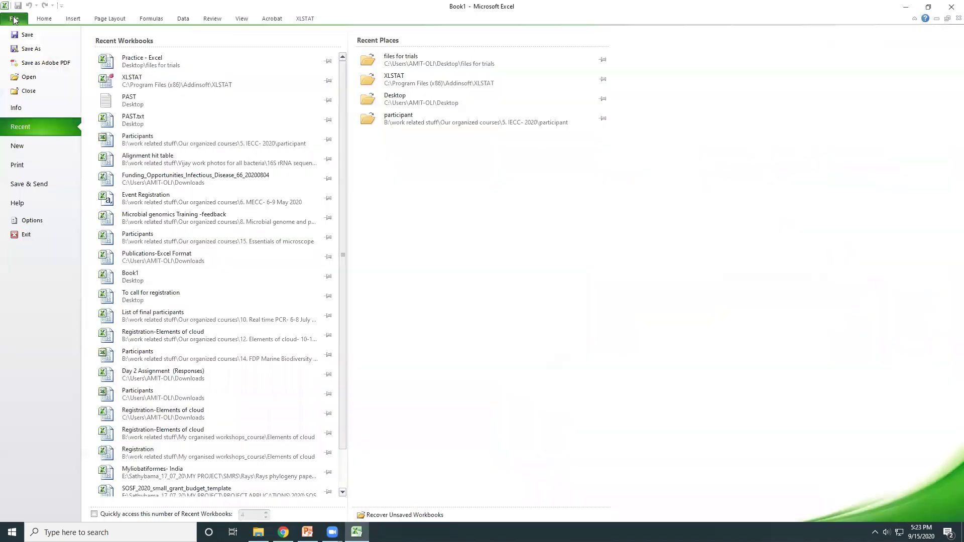
click(153, 67)
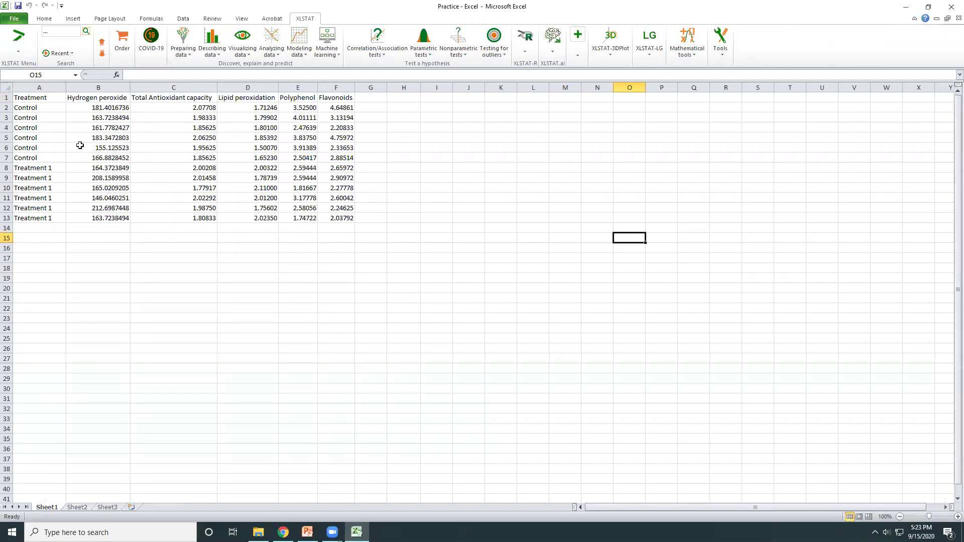
drag(42, 97, 345, 219)
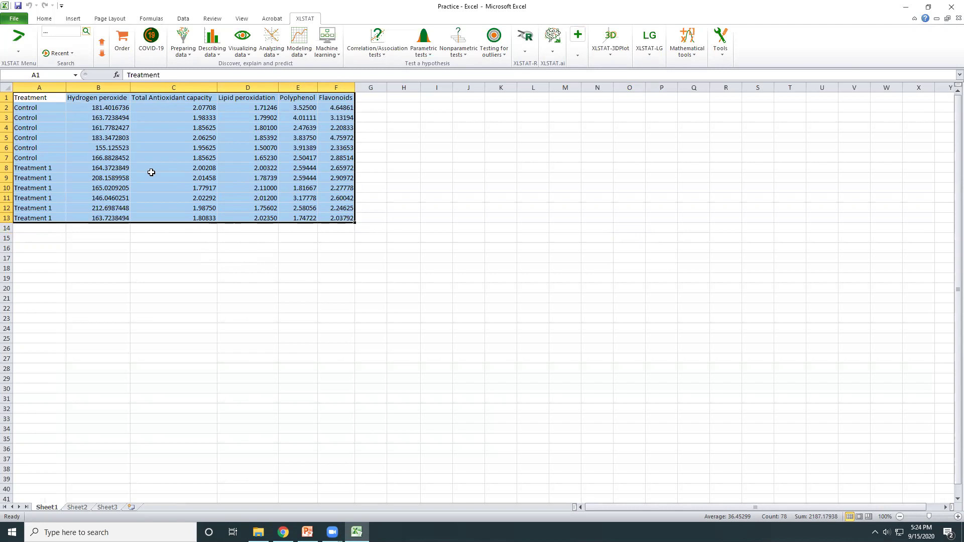
click(100, 138)
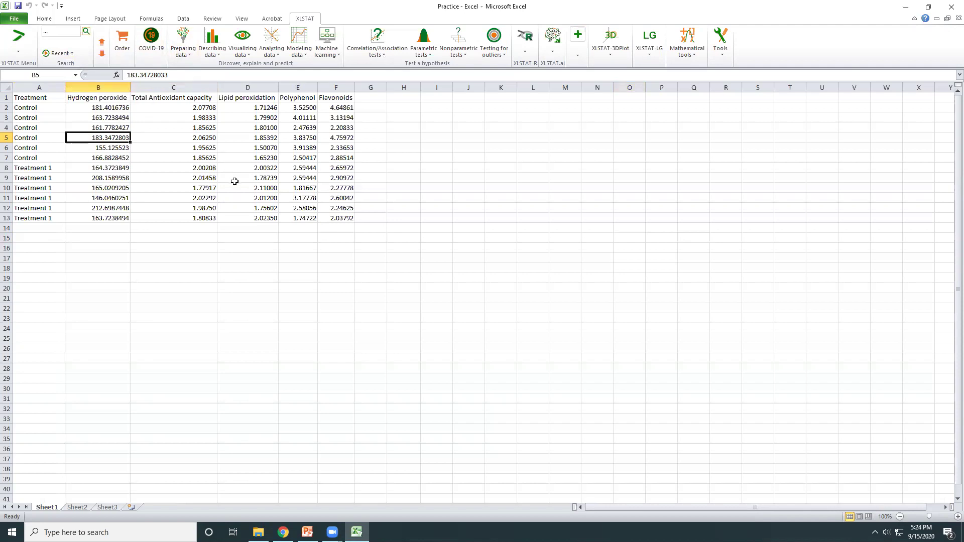
- Examine which XLSTAT commands are offered for preparing, describing, visualizing, analyzing and modeling data
click(218, 58)
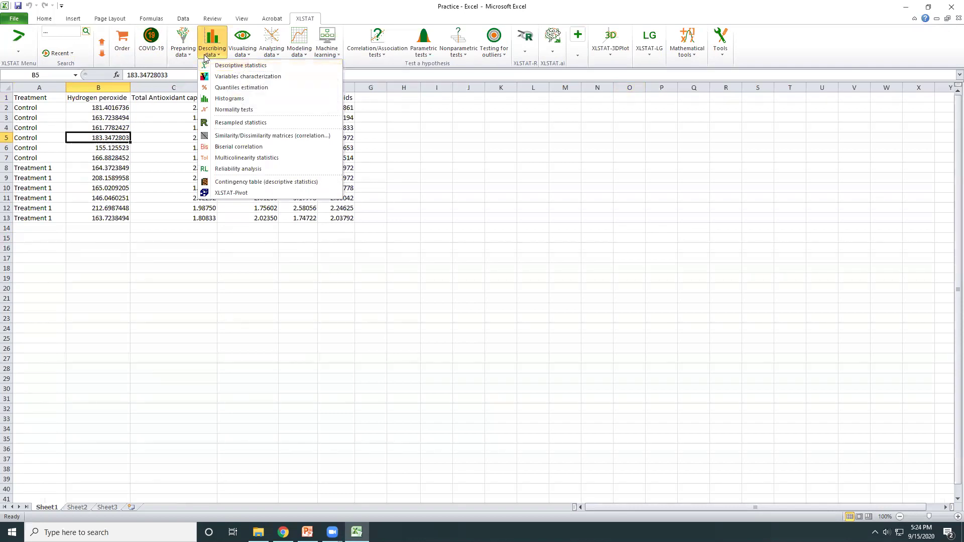
click(187, 53)
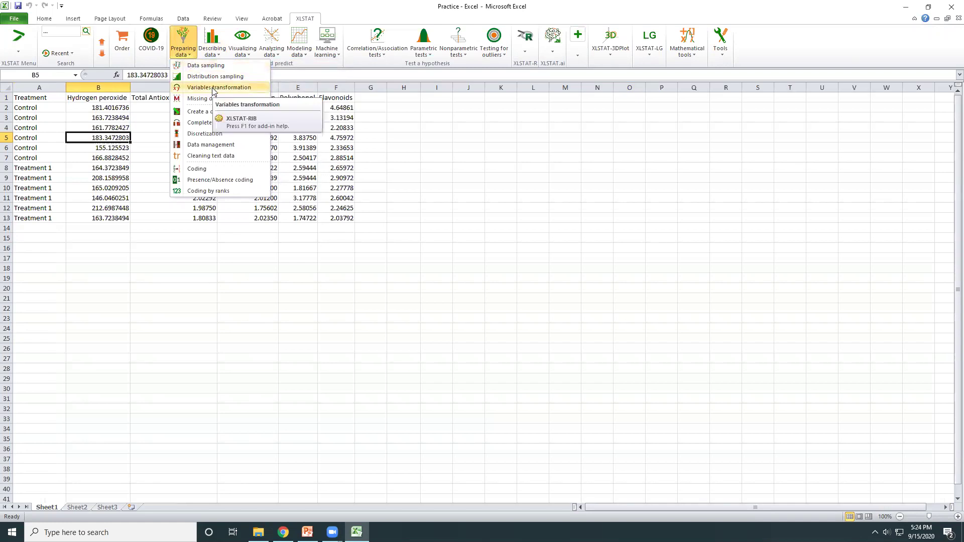
click(232, 52)
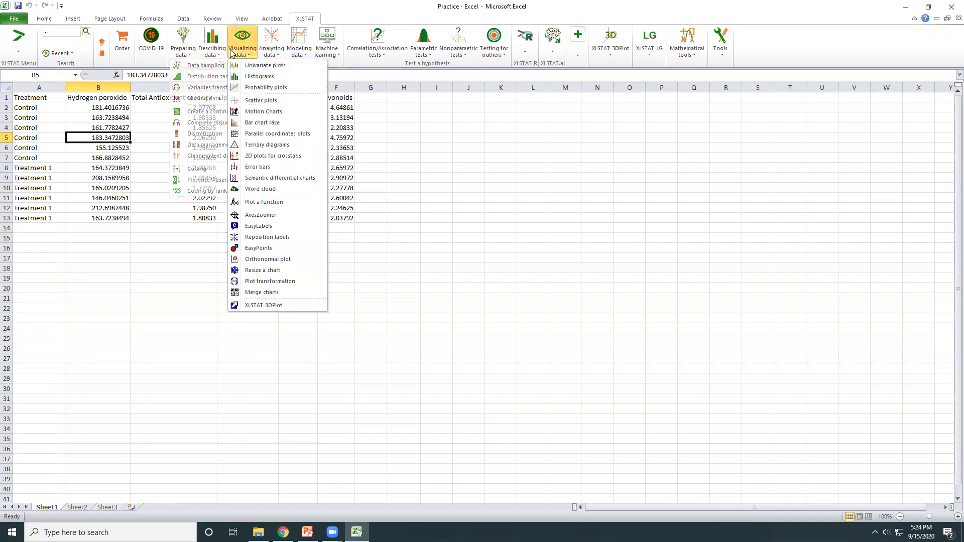
click(213, 52)
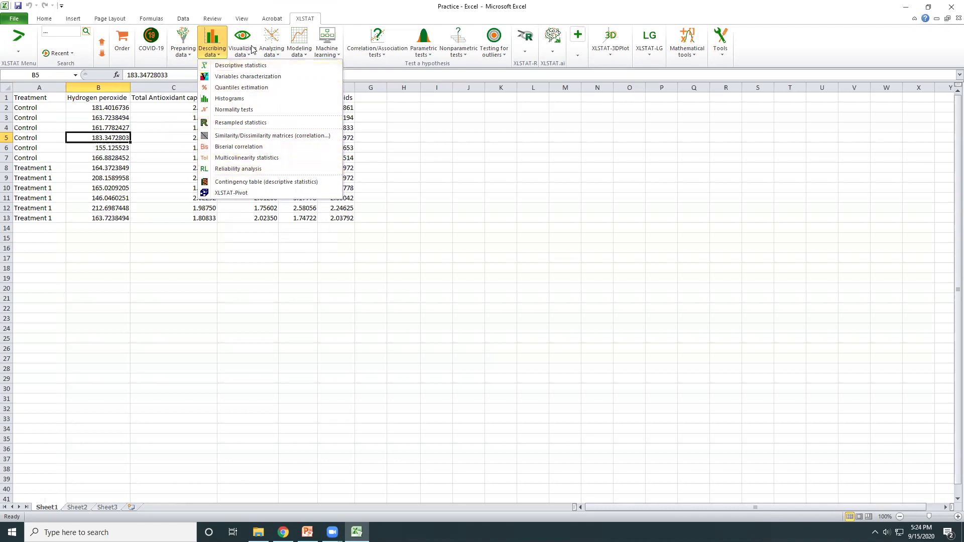
click(251, 53)
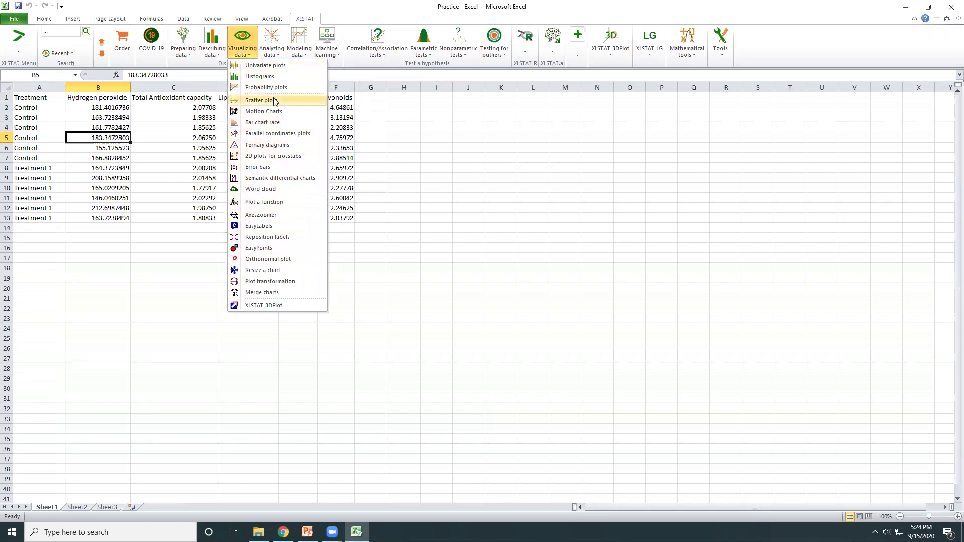
click(281, 49)
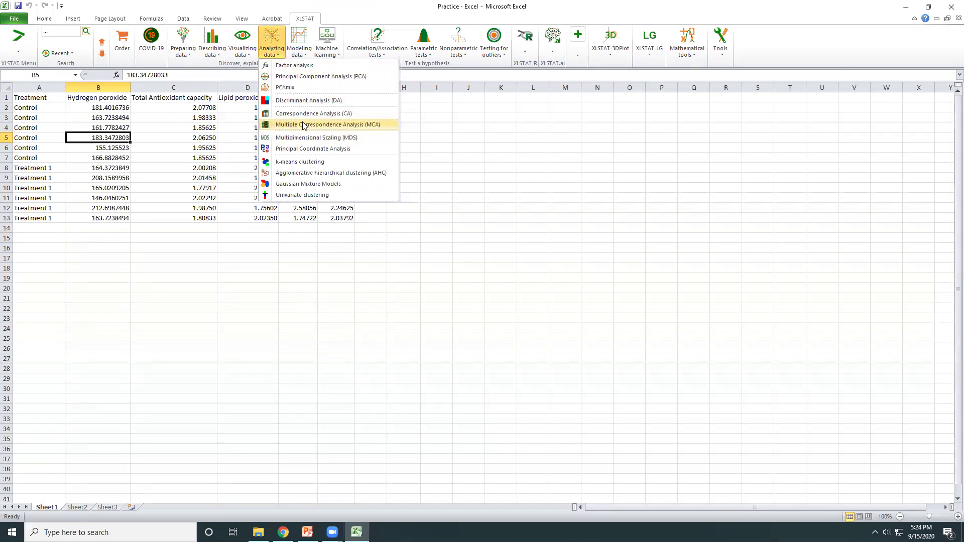
click(299, 46)
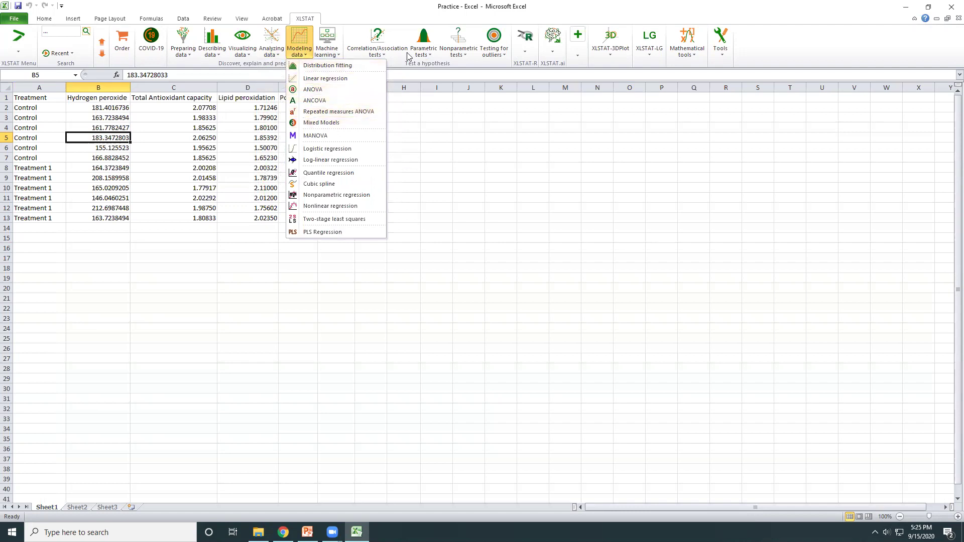
- Examine the XLSTAT correlation, parametric and nonparametric tests, plus the XLSTAT-R, 3DPlot, LG and Tools commands
click(383, 50)
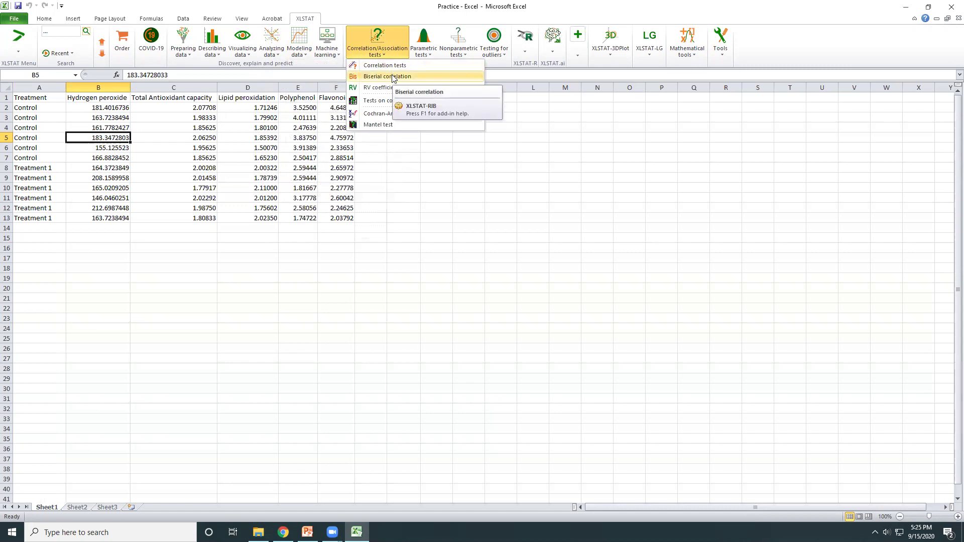
click(423, 50)
click(456, 53)
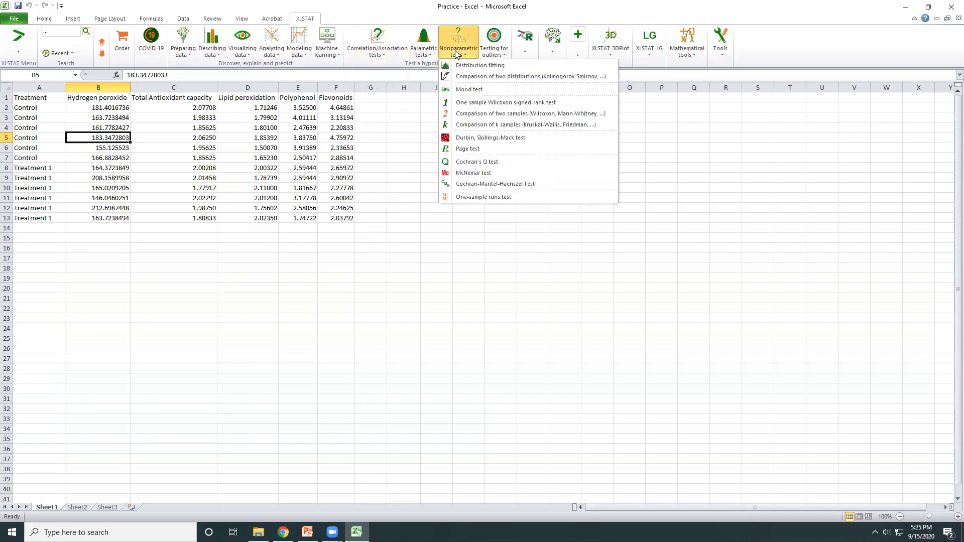
click(614, 57)
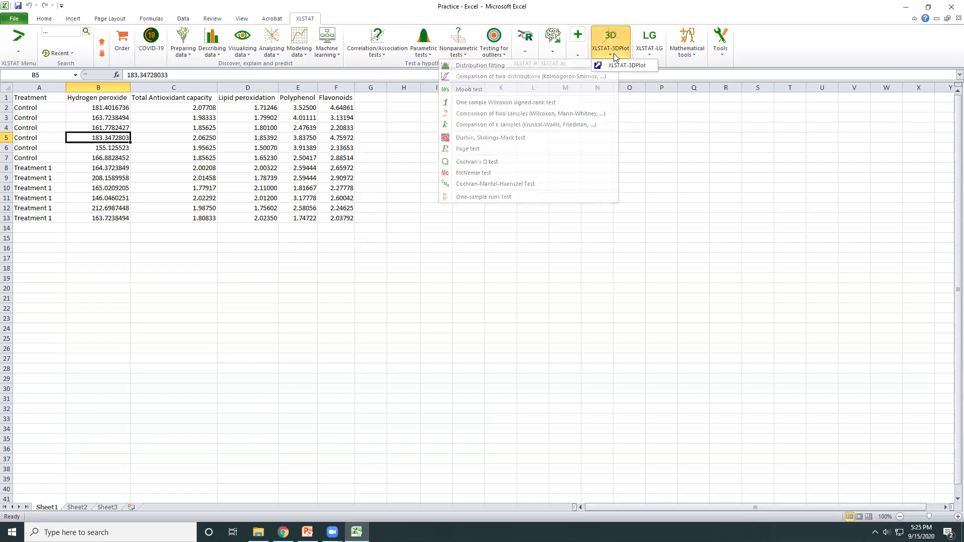
click(527, 53)
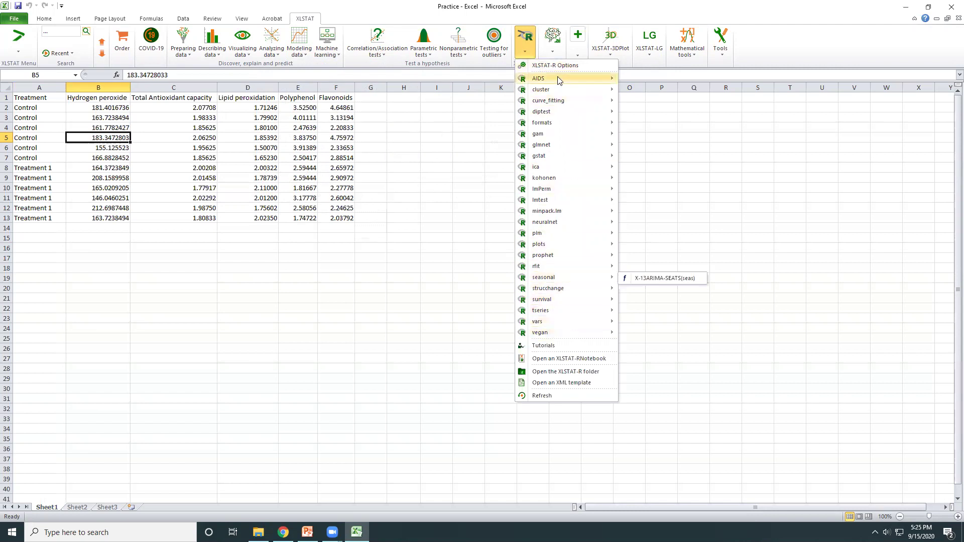
mouse_move(568, 336)
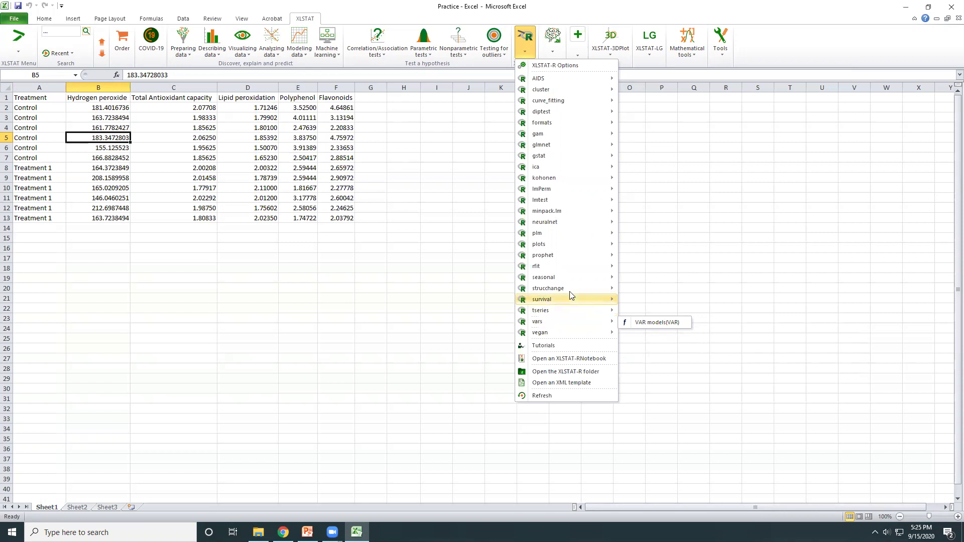
click(719, 55)
click(655, 56)
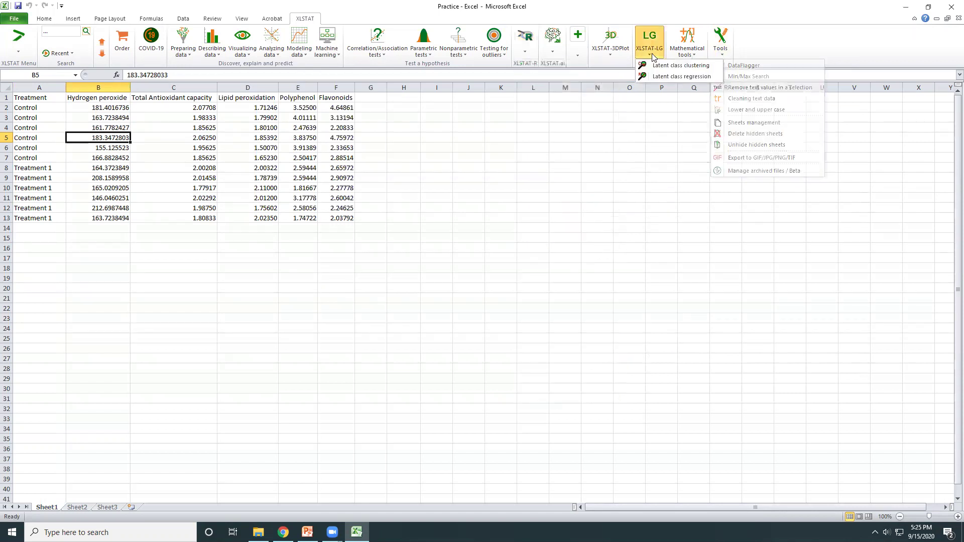
click(611, 55)
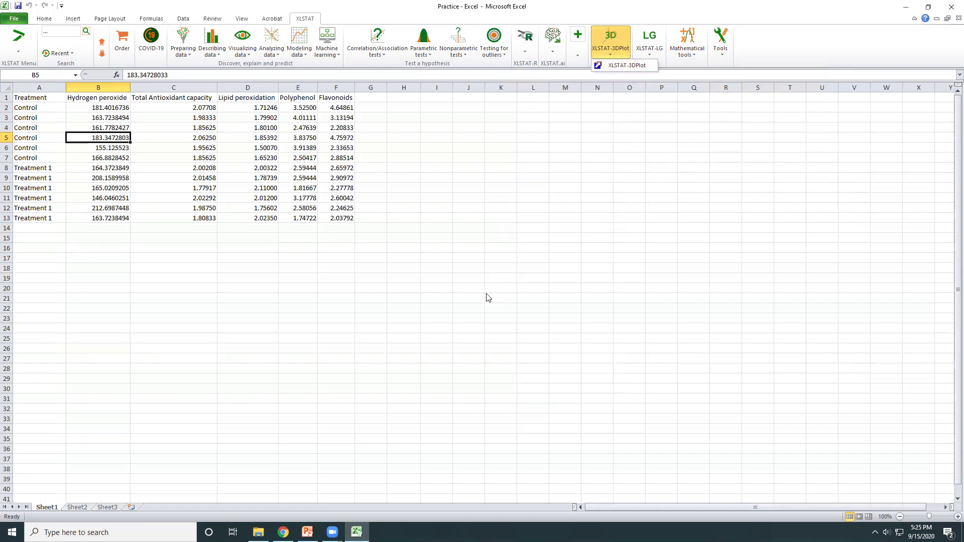
click(171, 272)
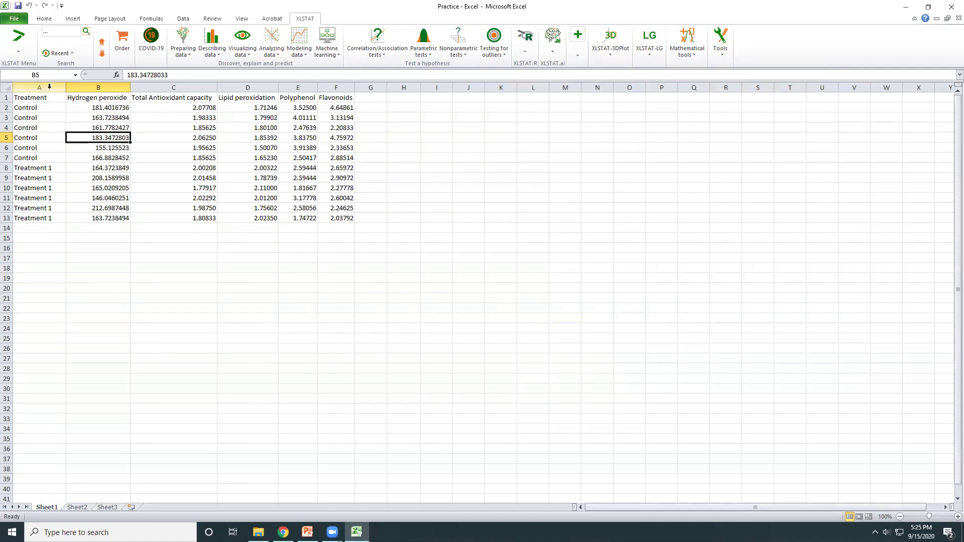
- Set up XLSTAT Descriptive statistics with the Hydrogen peroxide column B as qualitative data and the Treatment column A as subsamples
click(217, 55)
click(226, 65)
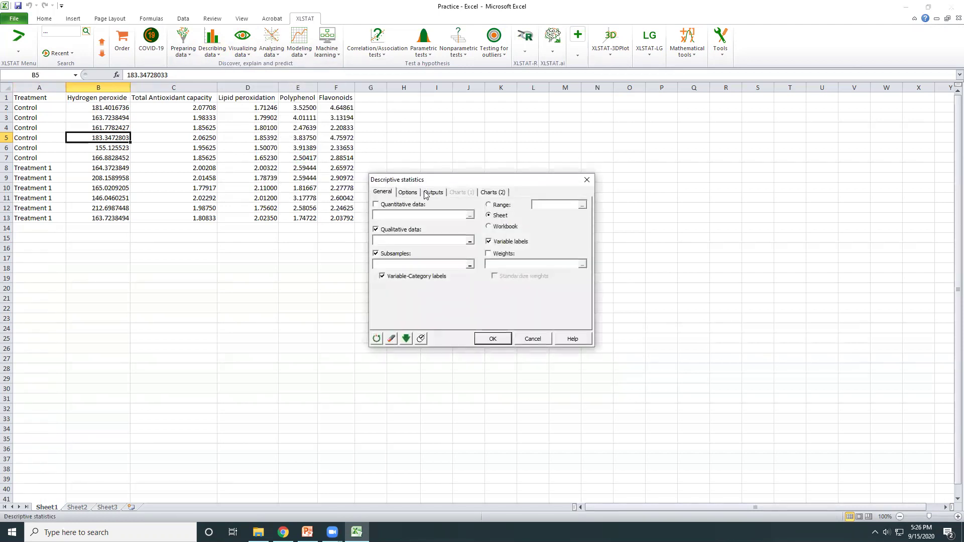
drag(423, 181, 298, 164)
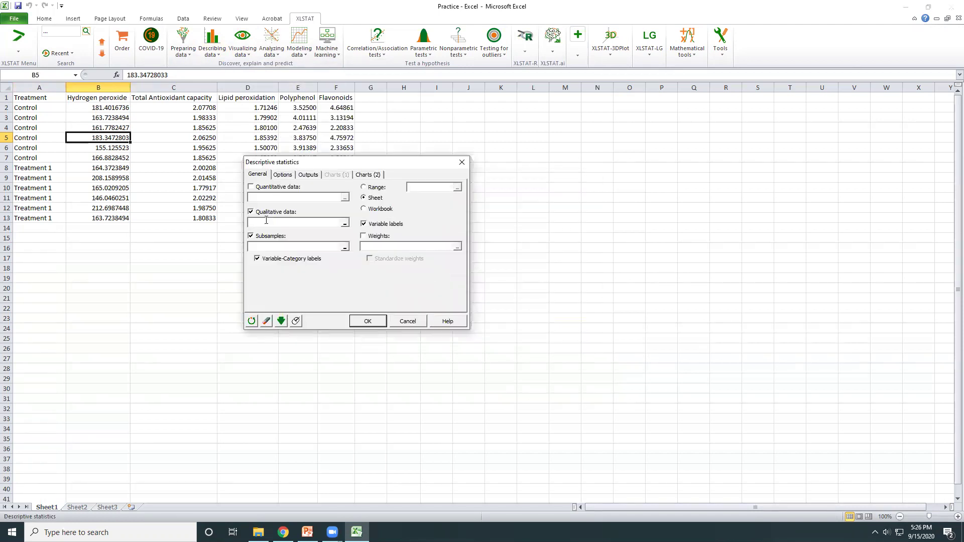
click(115, 88)
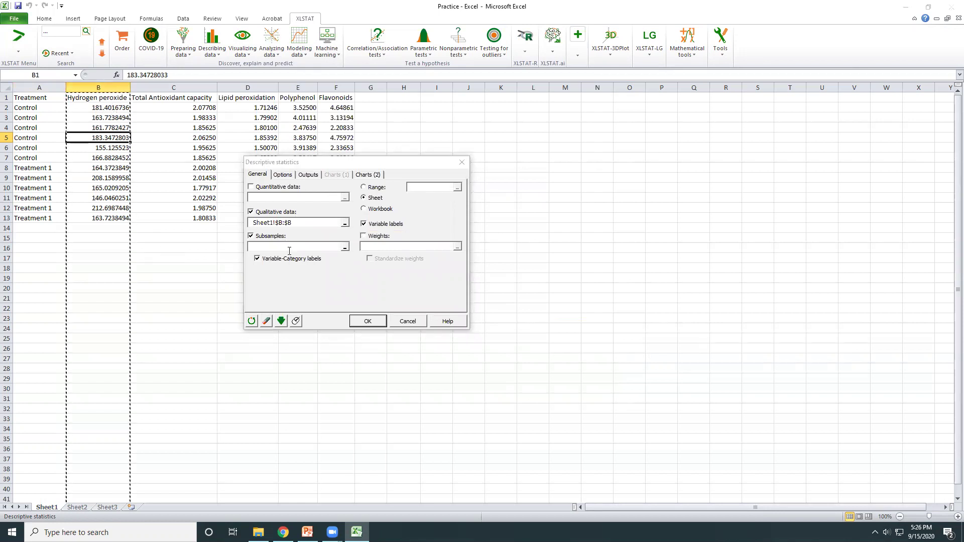
click(261, 244)
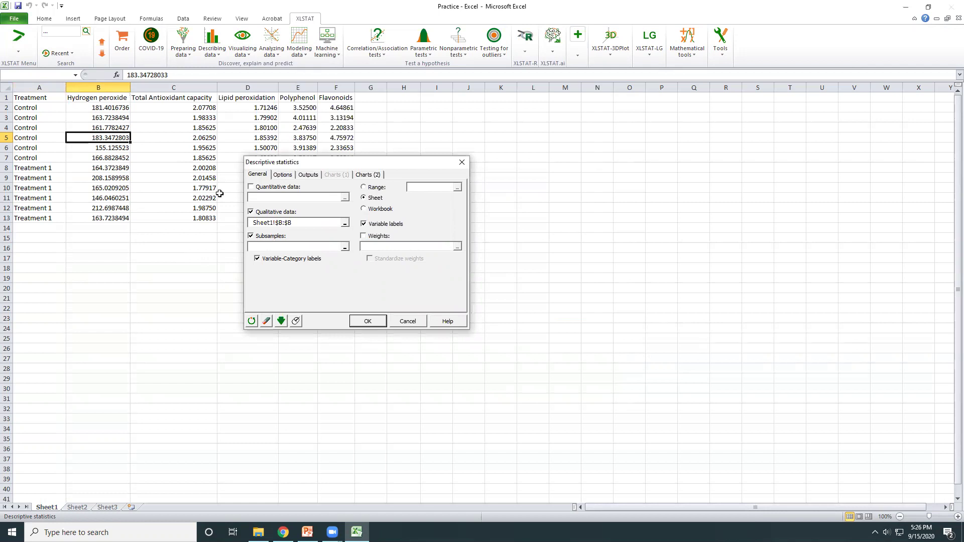
click(40, 87)
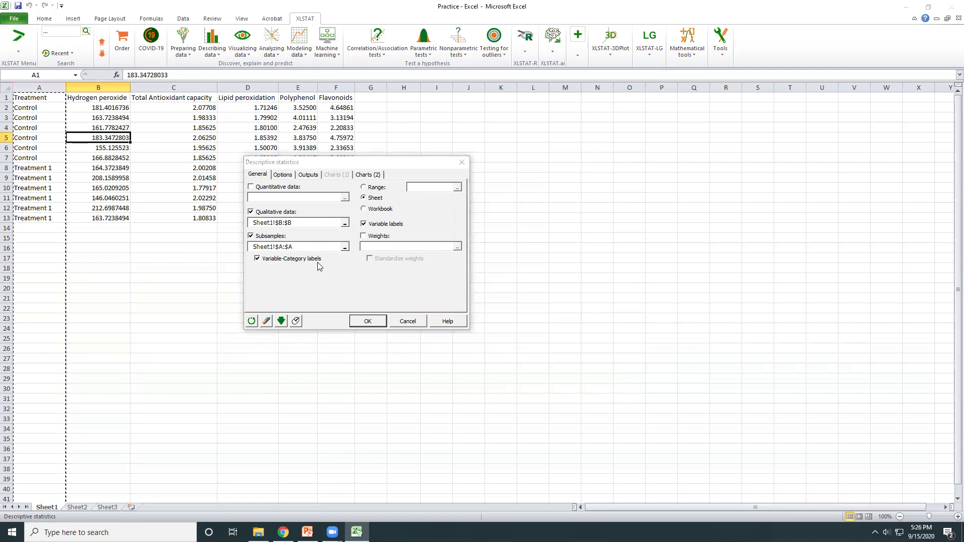
- Review the chart and output options for the qualitative data, and run the descriptive statistics with the listed selections
click(366, 175)
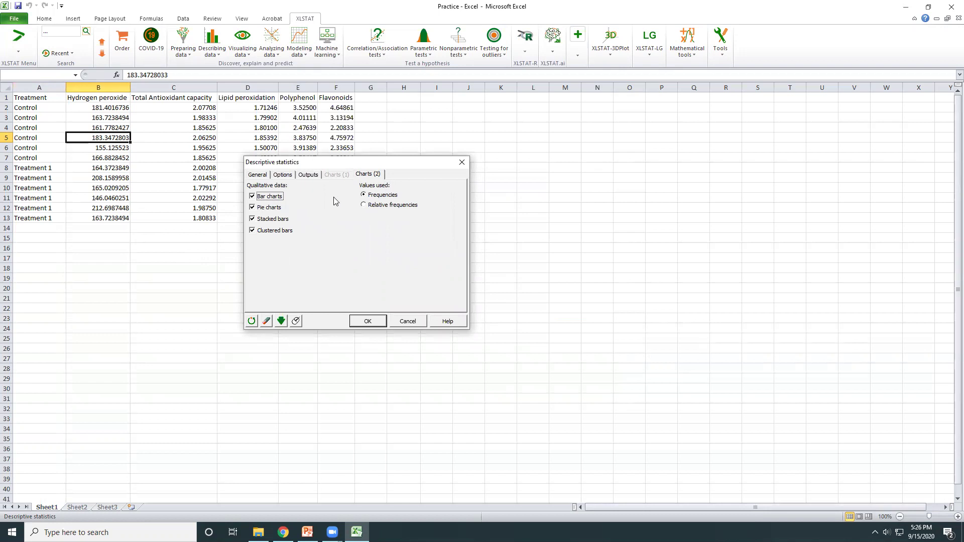
click(309, 176)
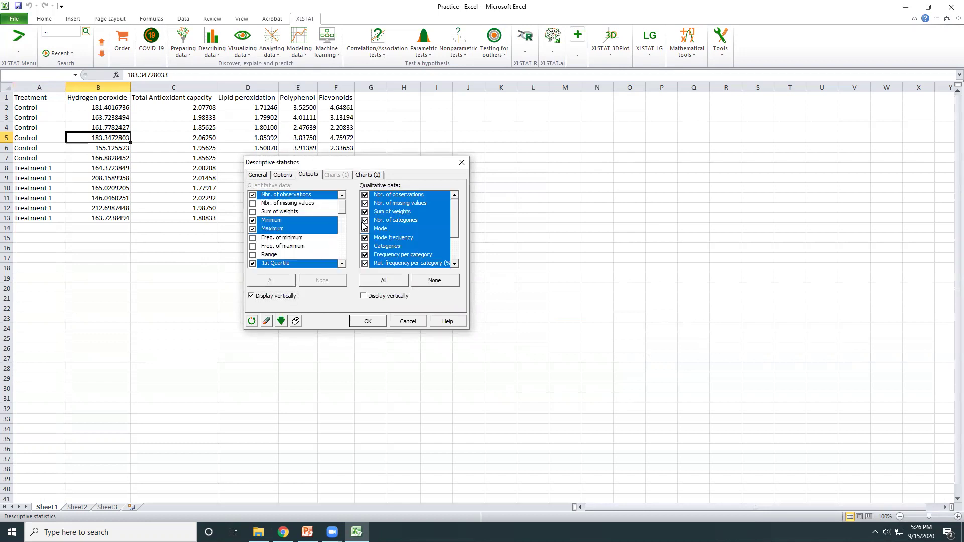
scroll(457, 220, down, 2)
click(341, 203)
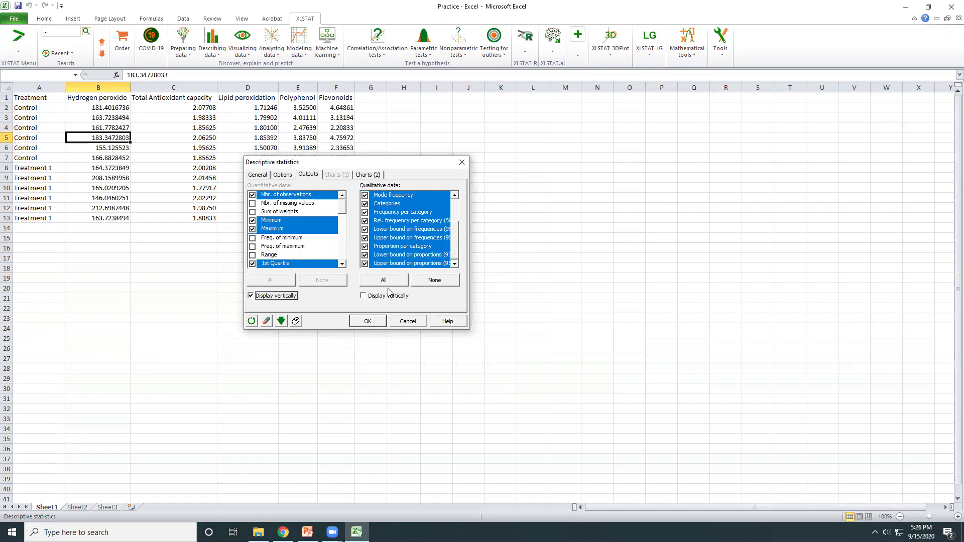
click(368, 322)
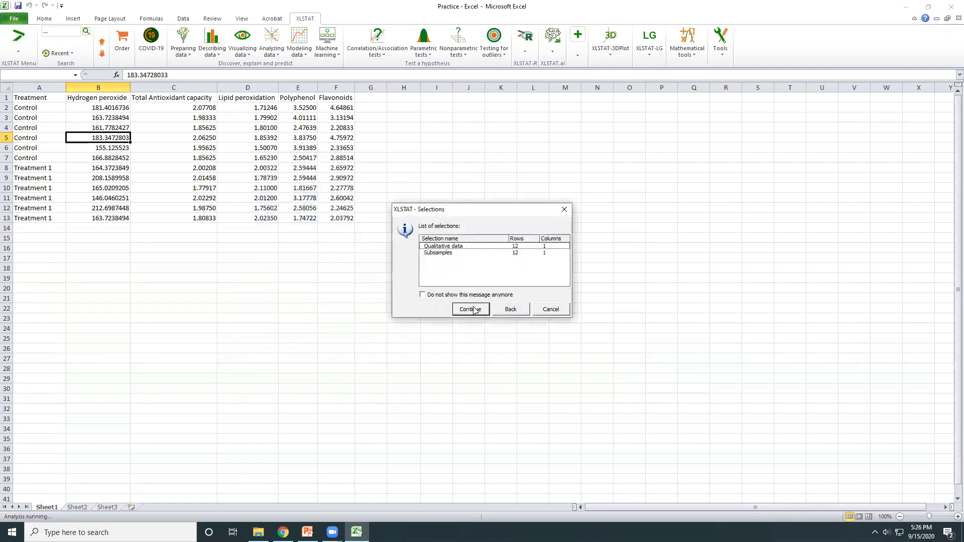
click(474, 310)
- Widen column A of the Desc results sheet so the full row labels of the statistics table can be read
scroll(222, 293, down, 1)
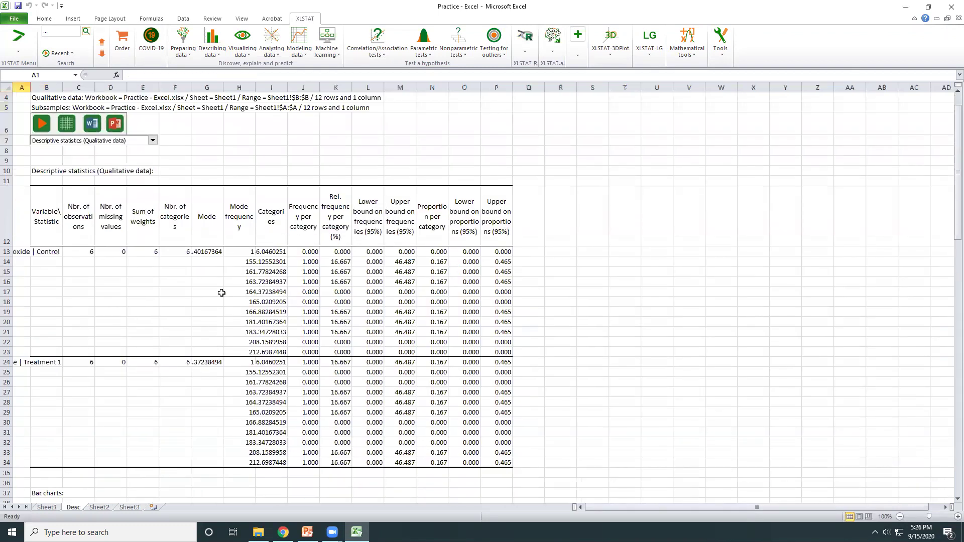
click(593, 500)
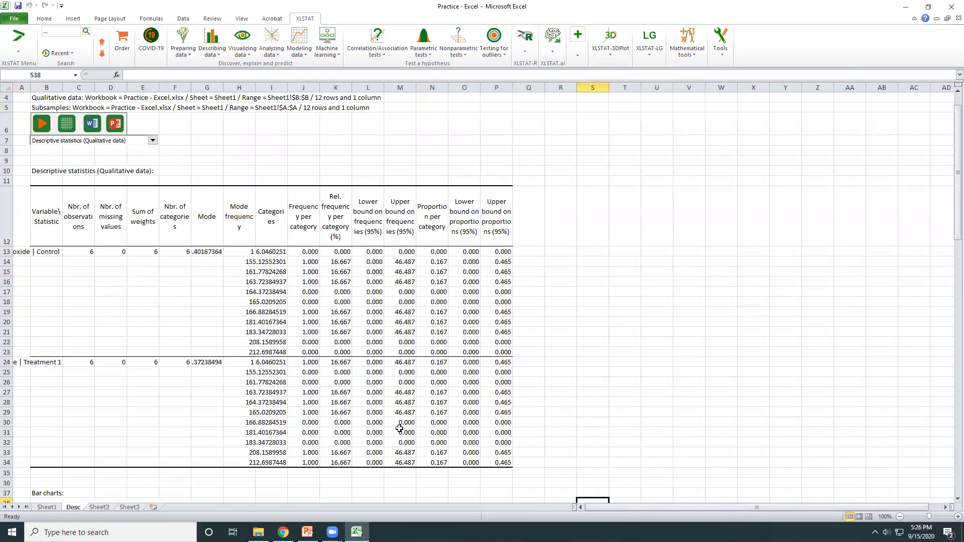
drag(31, 87, 143, 87)
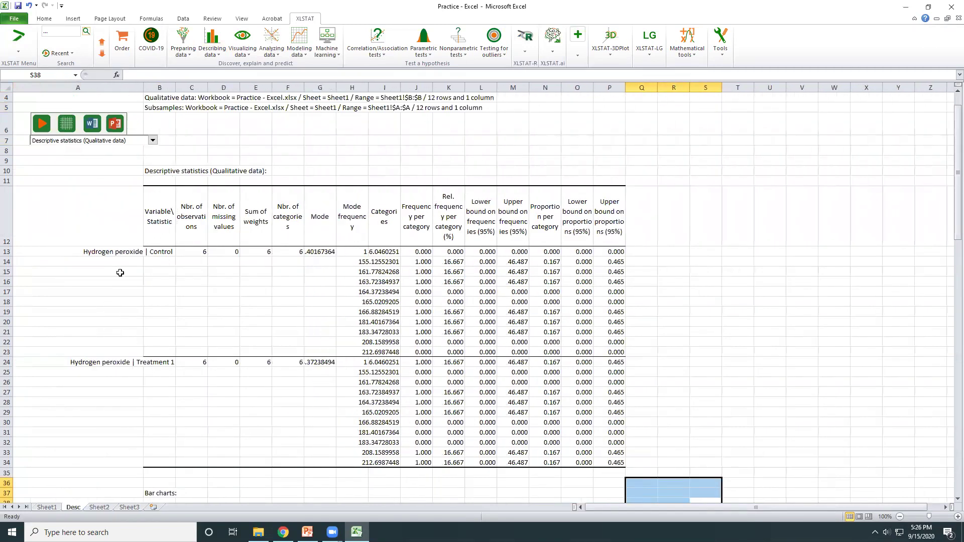
- Examine the hydrogen peroxide statistics for Control and Treatment 1 and the charts beneath the table, and return to Sheet1
click(161, 251)
click(203, 252)
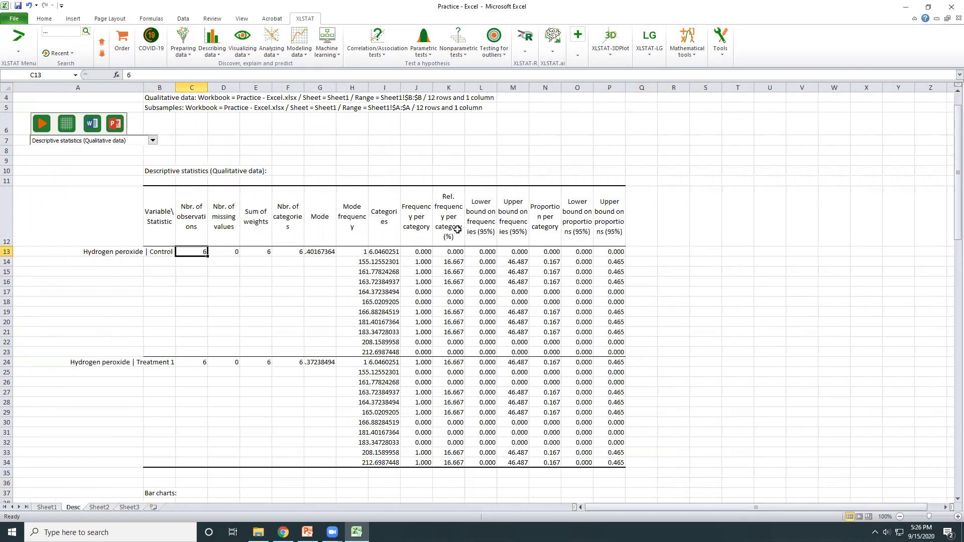
scroll(349, 272, down, 13)
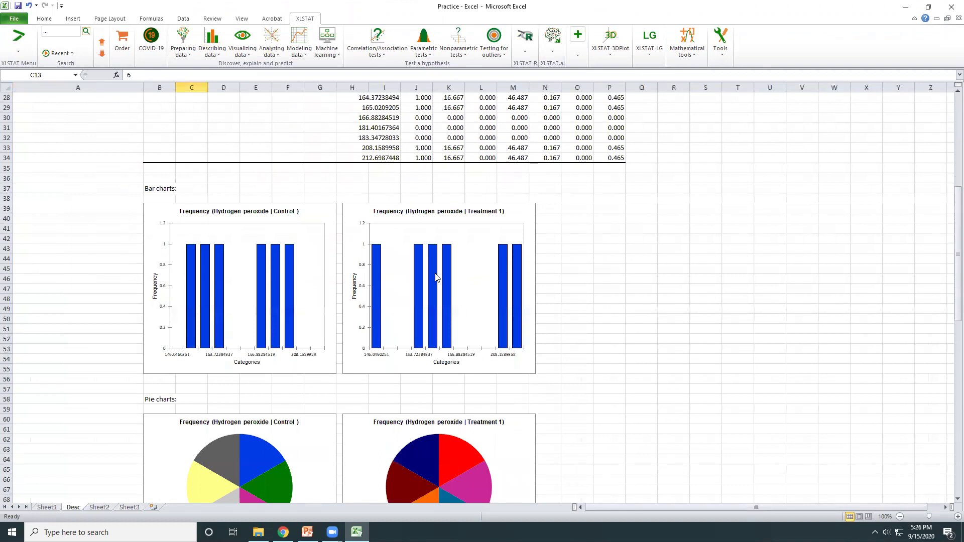
scroll(350, 273, down, 20)
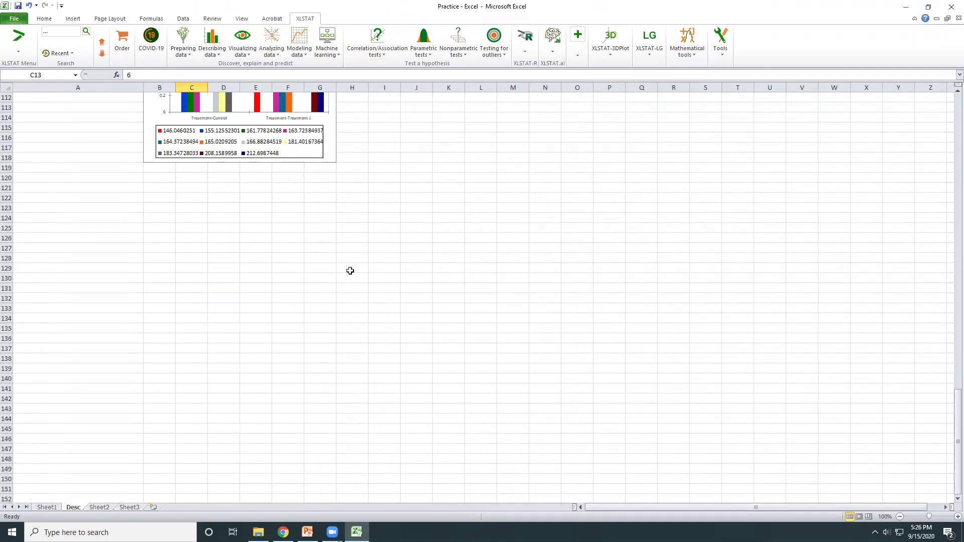
scroll(350, 271, up, 18)
scroll(350, 271, up, 7)
scroll(350, 272, up, 13)
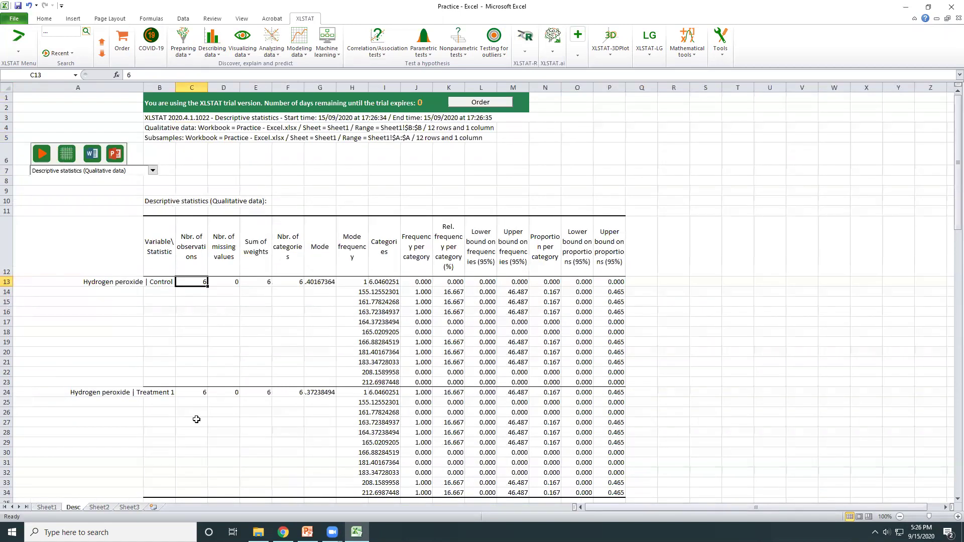
click(53, 508)
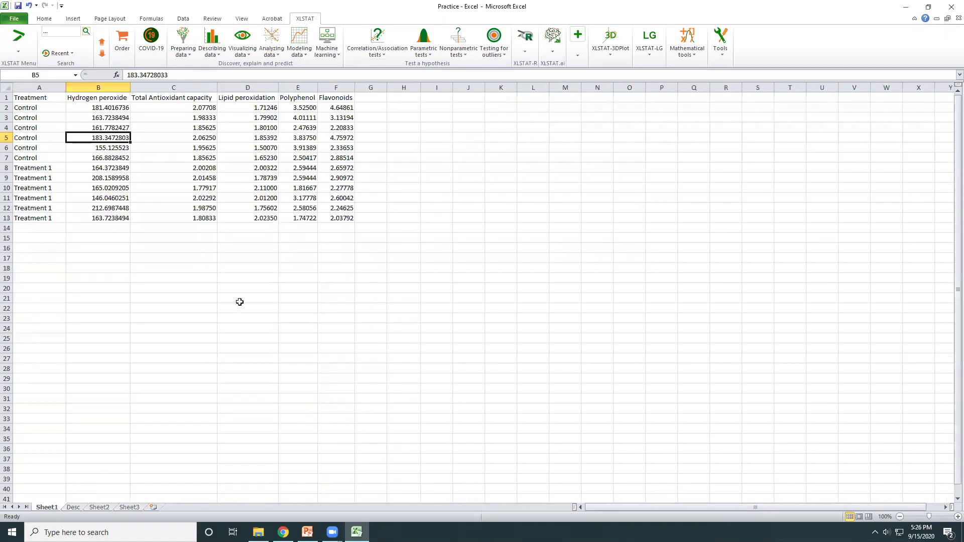